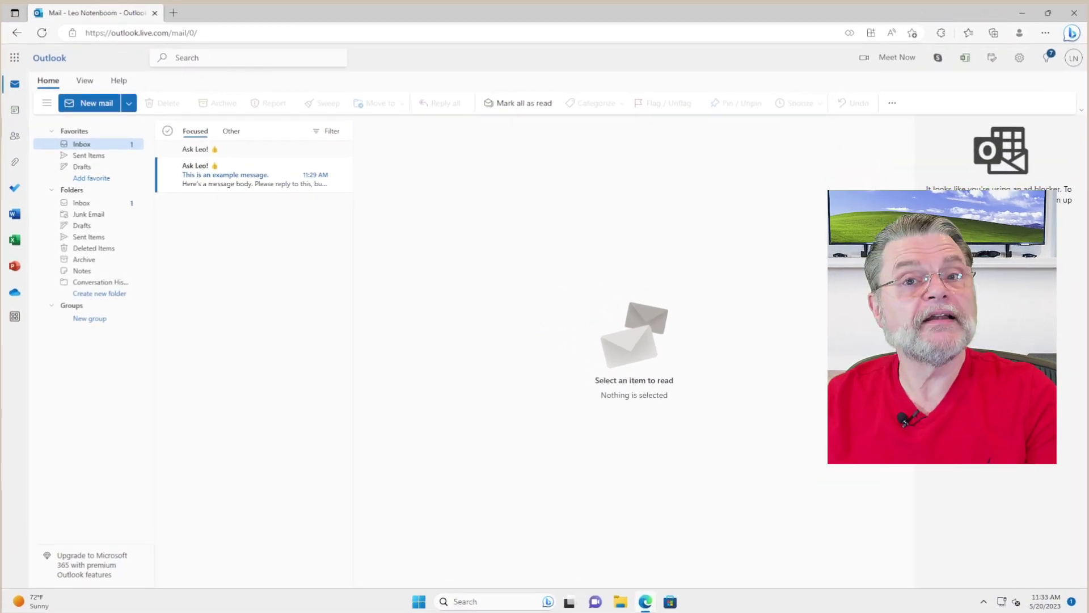
Open the Ask Leo example message from the Inbox and start a reply
click(255, 173)
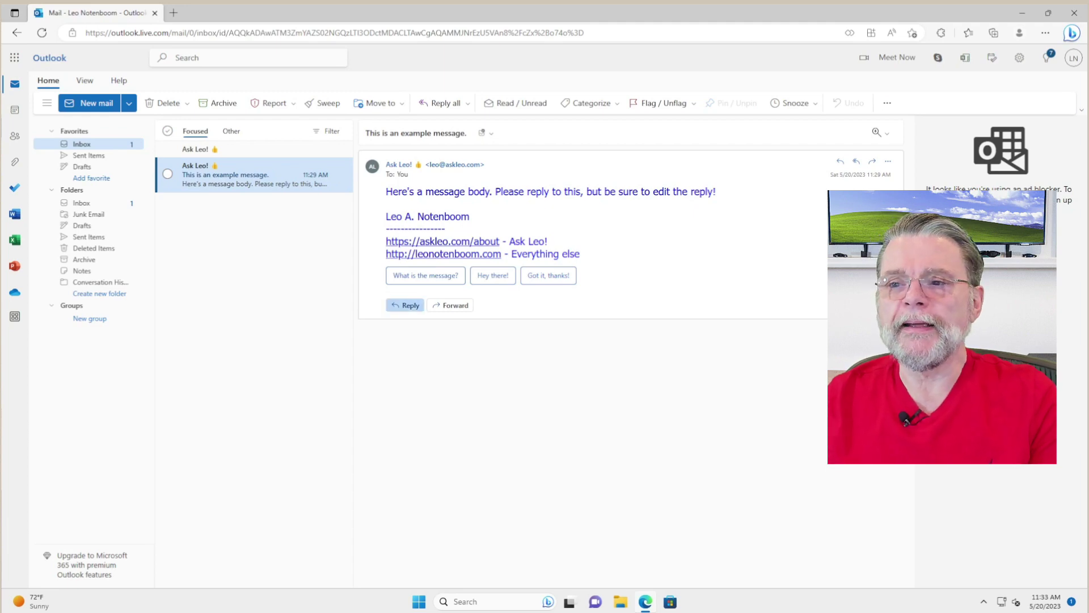
click(406, 305)
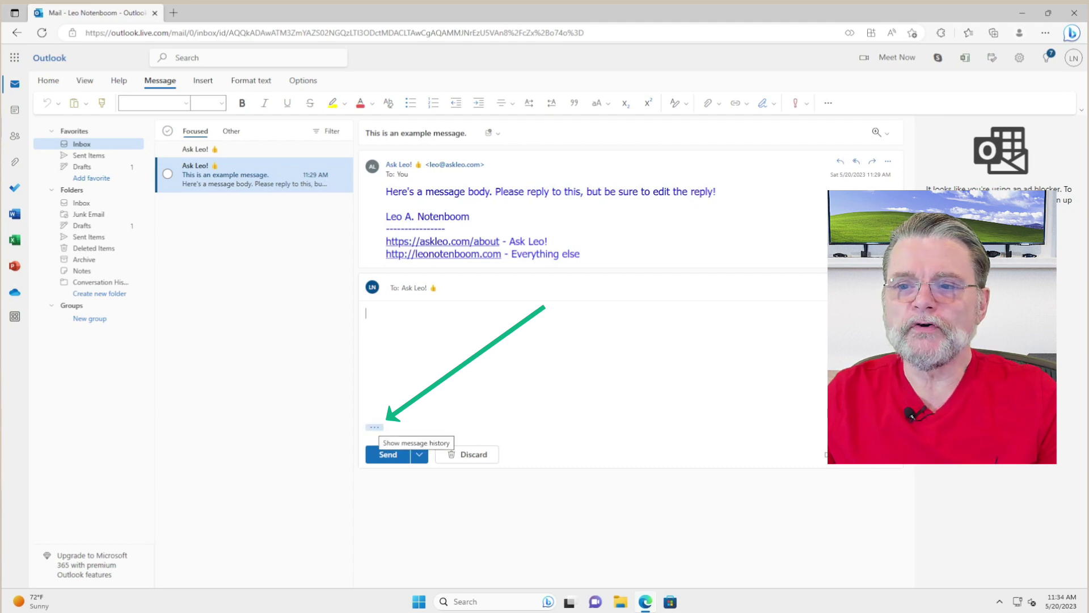
Expand the quoted original and delete its Sent, To and Subject lines
click(374, 427)
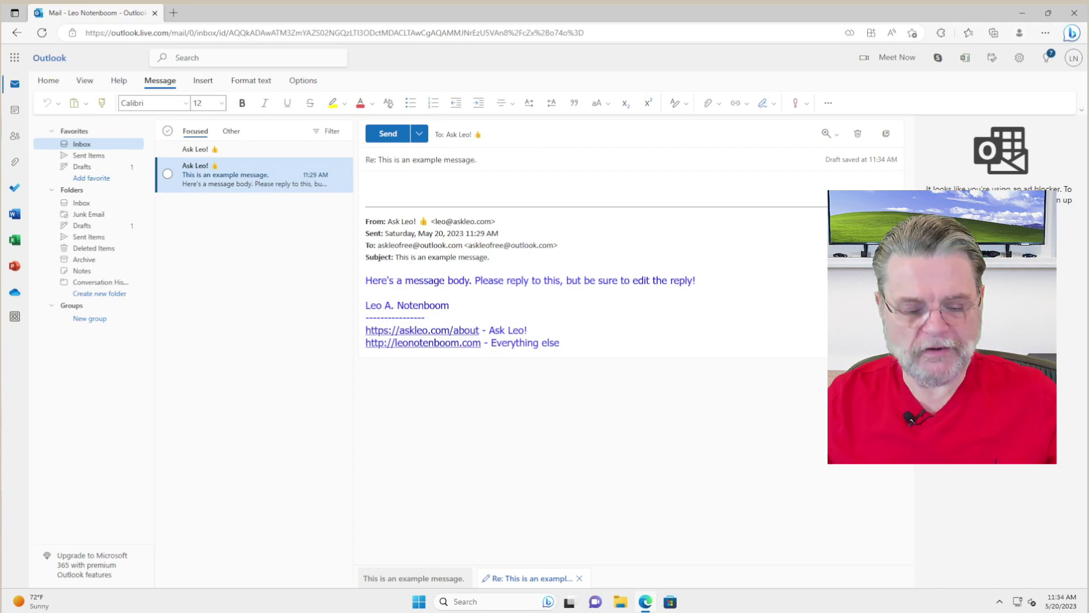
key(ctrl+a)
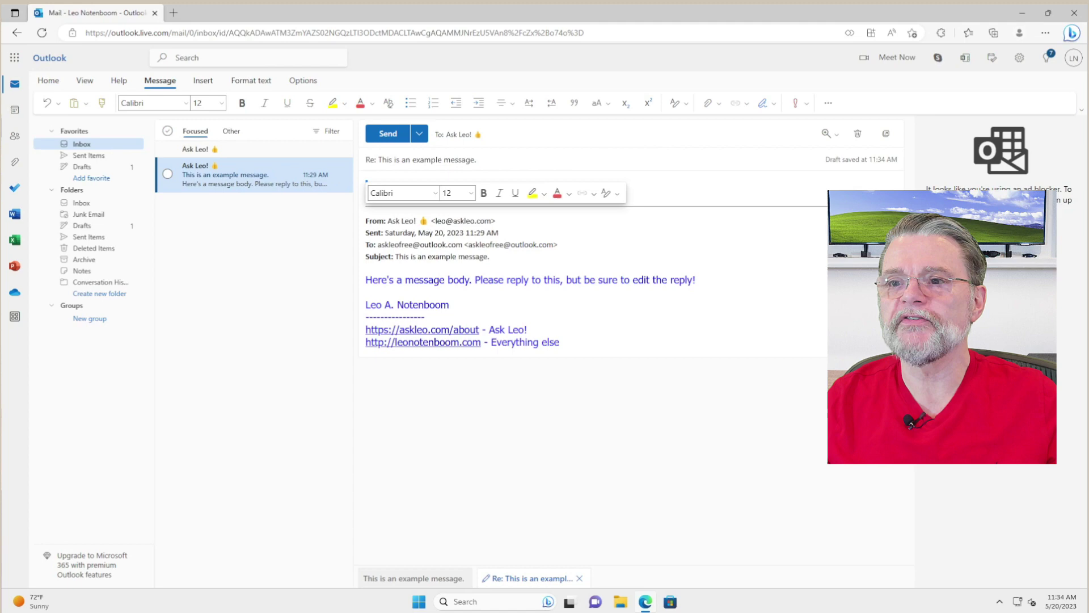
key(ctrl+b)
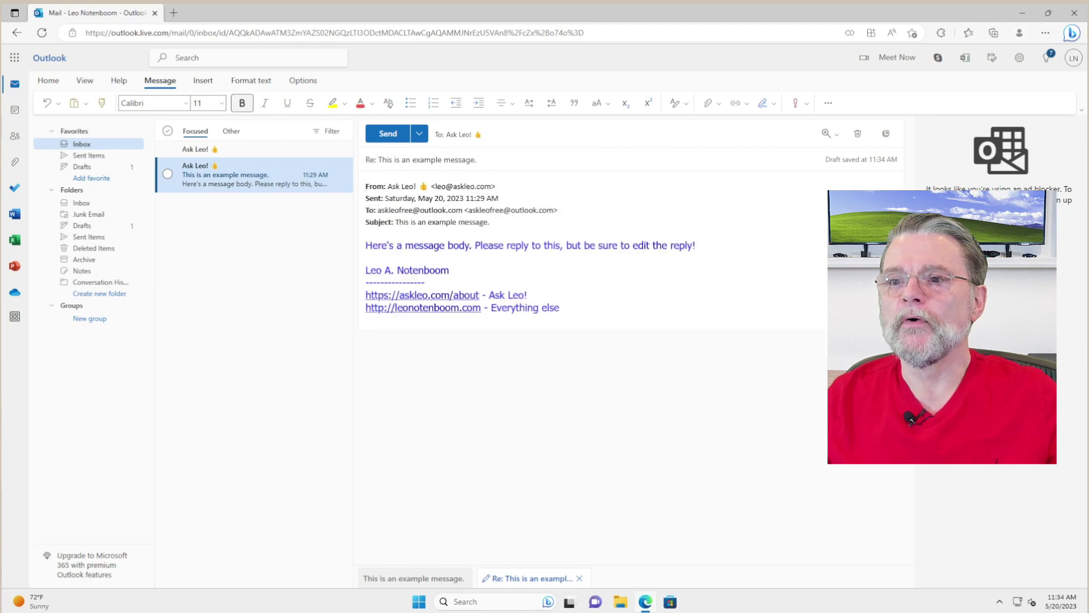
key(shift+Down)
key(shift+Down)
key(shift+Down)
key(Delete)
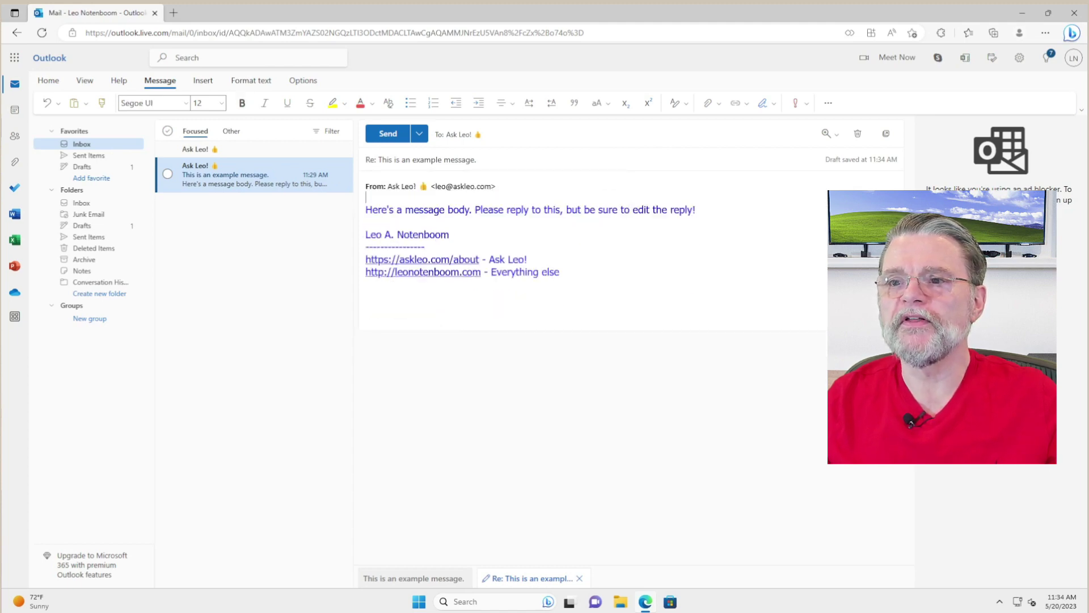
Delete the original signature block and add an empty line above the From line
key(ctrl+shift+End)
key(Delete)
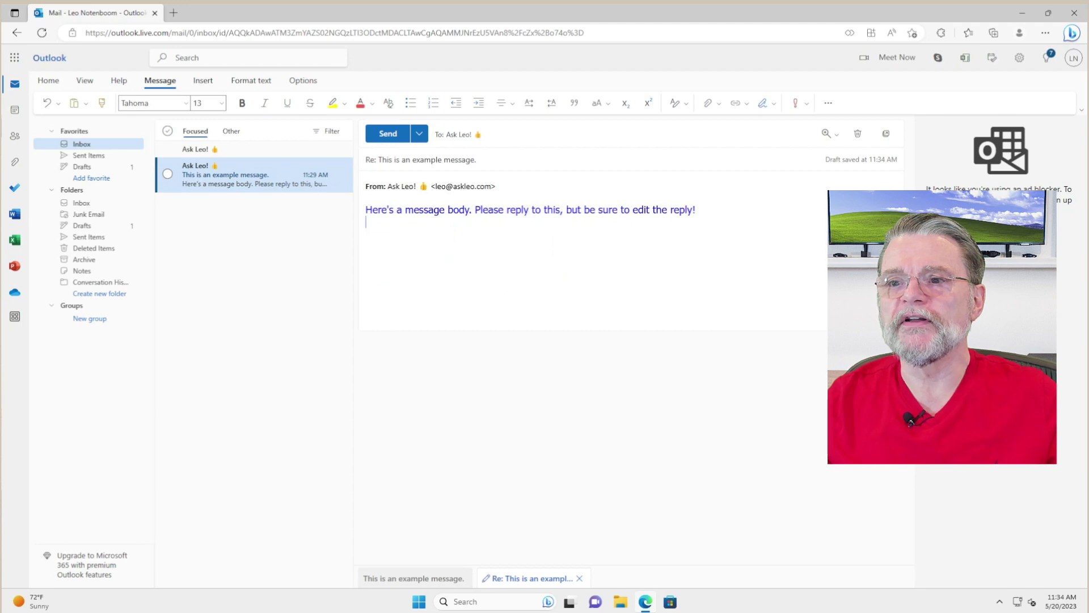
key(Return)
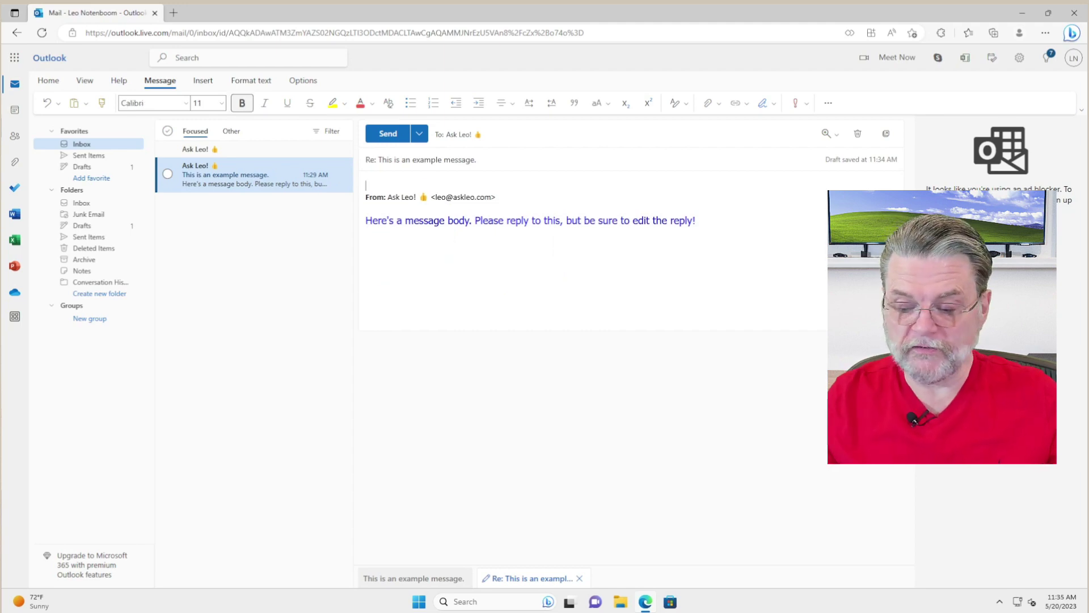
key(Return)
text(My reply)
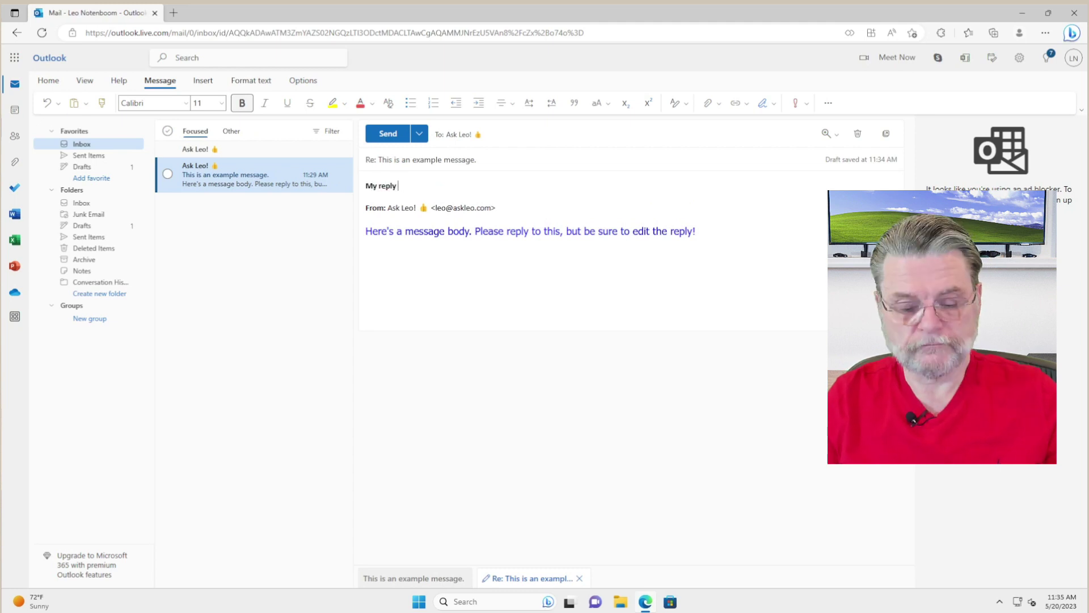
text( goes here.)
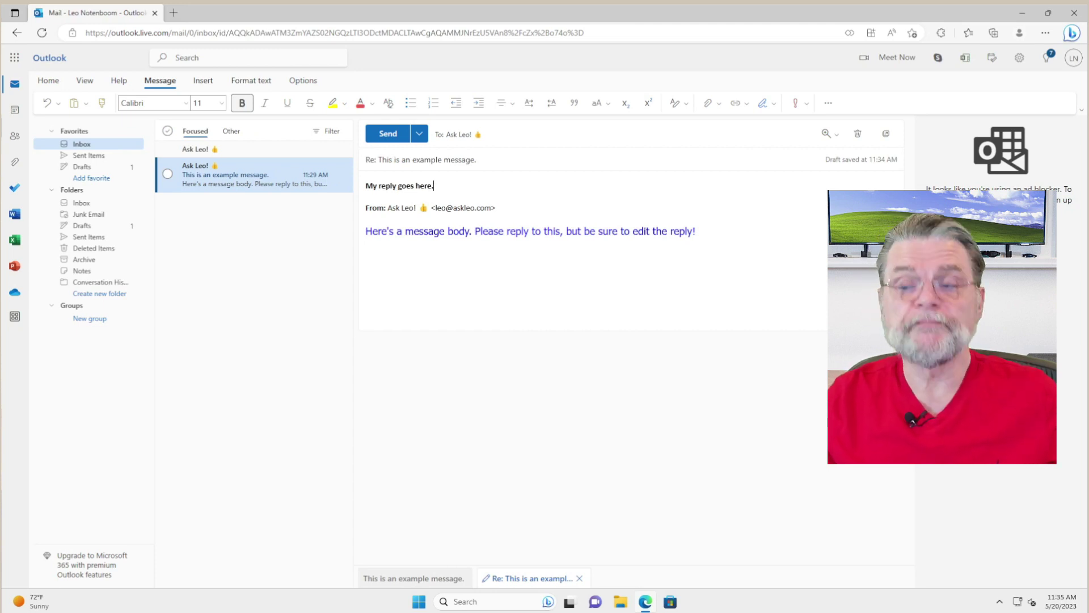
key(ctrl+a)
key(Home)
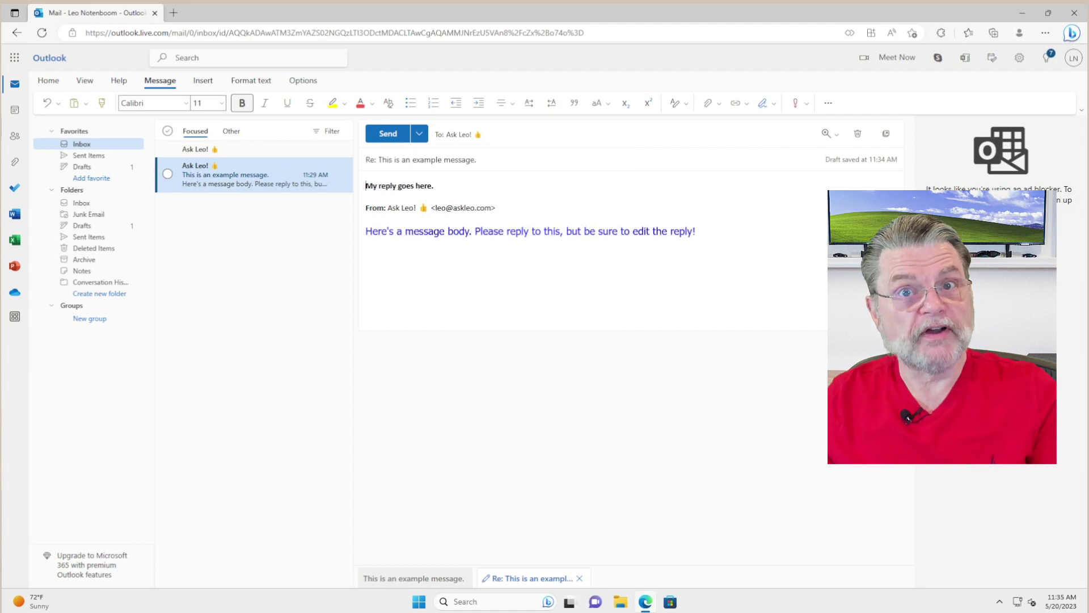
triple_click(398, 186)
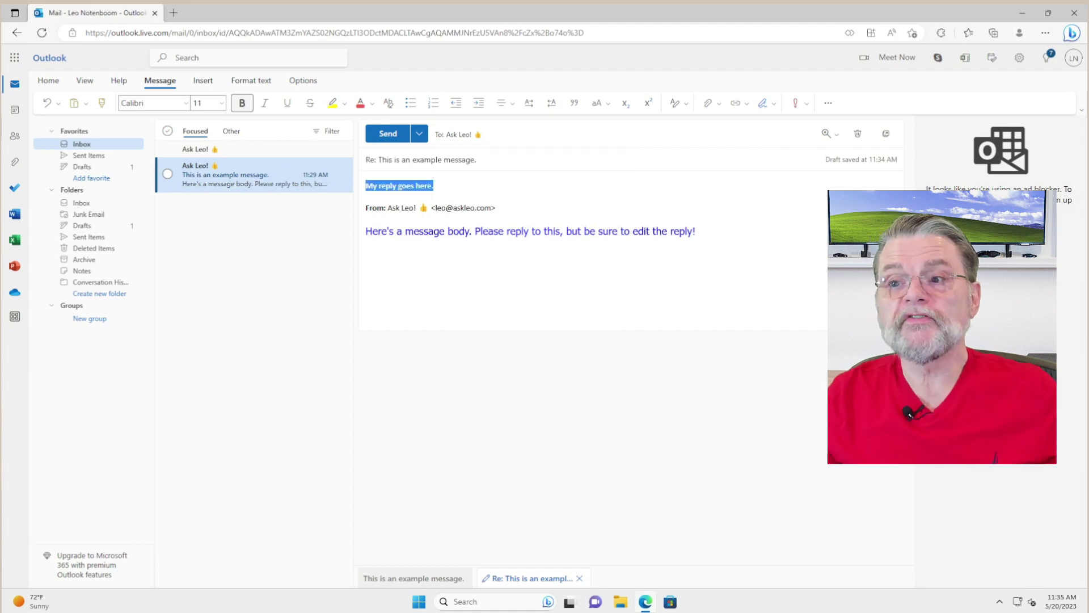
key(Delete)
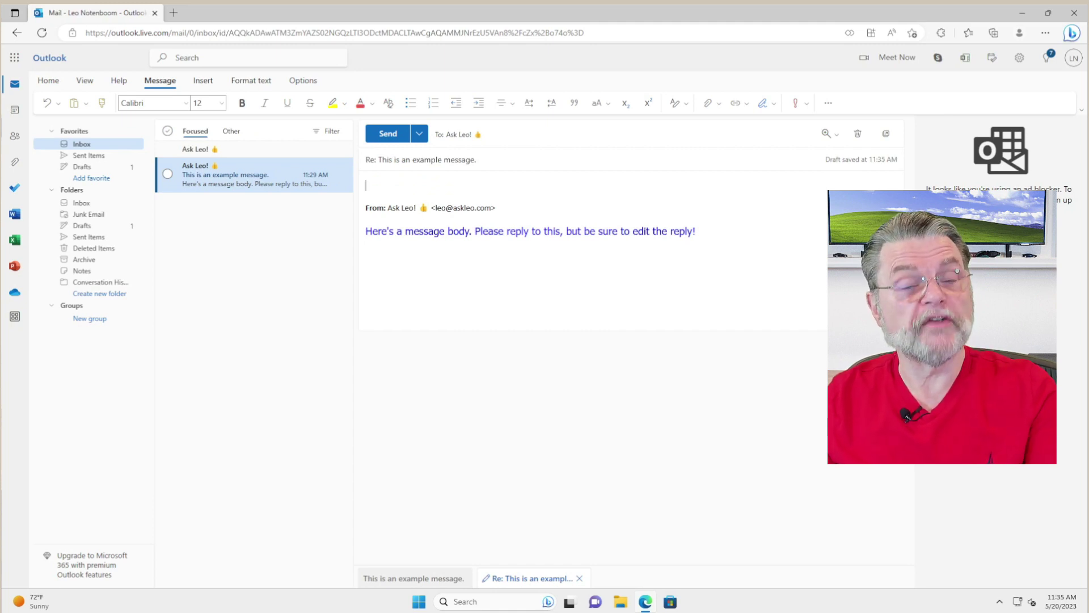
Remove the blank lines above From and quote the From line with '>'
key(Delete)
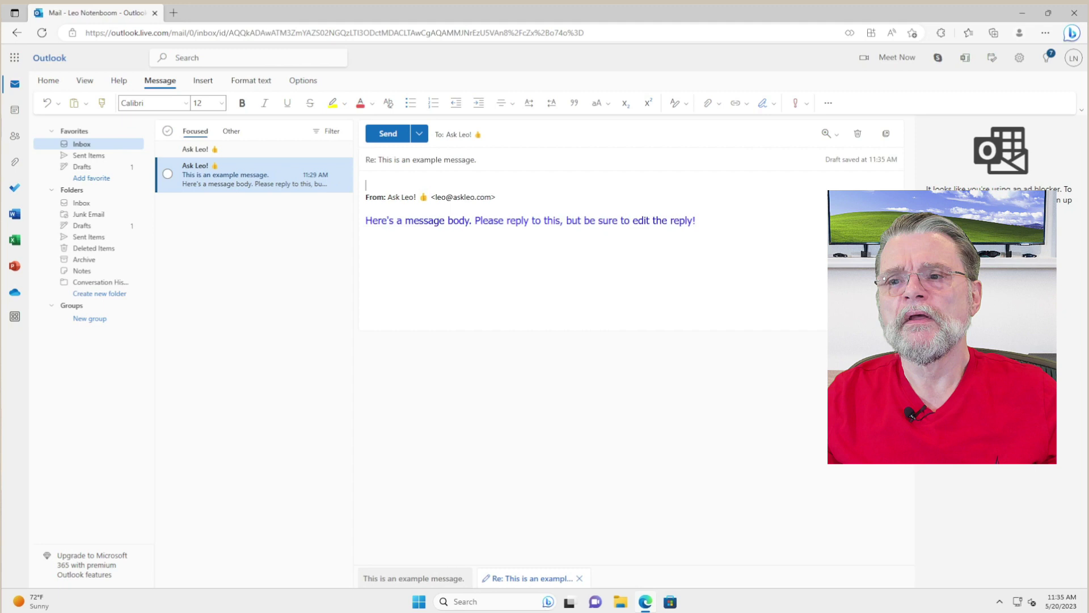
key(Delete)
click(410, 103)
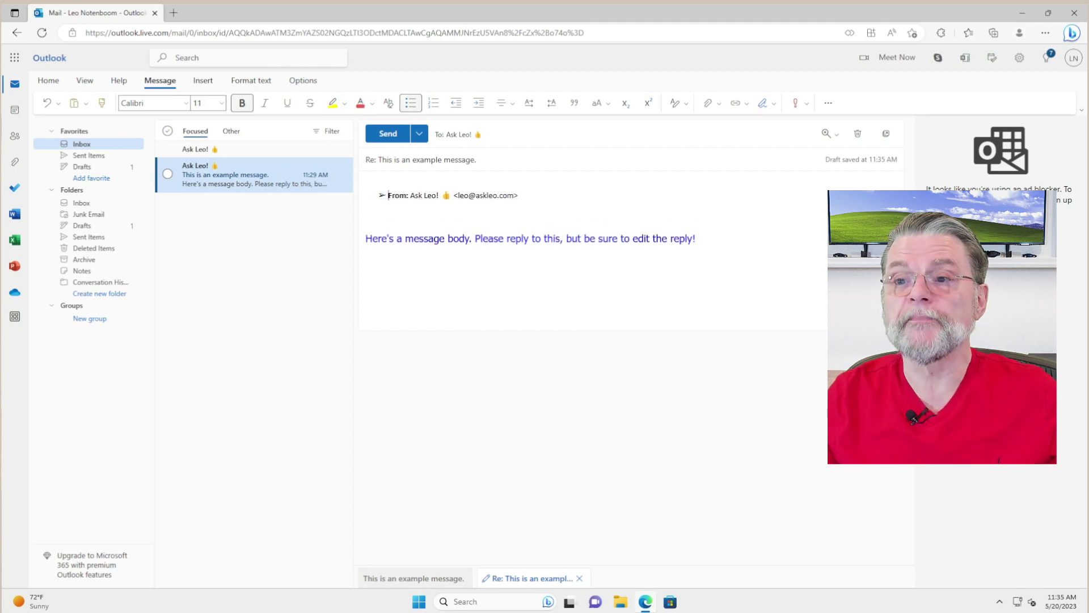
key(BackSpace)
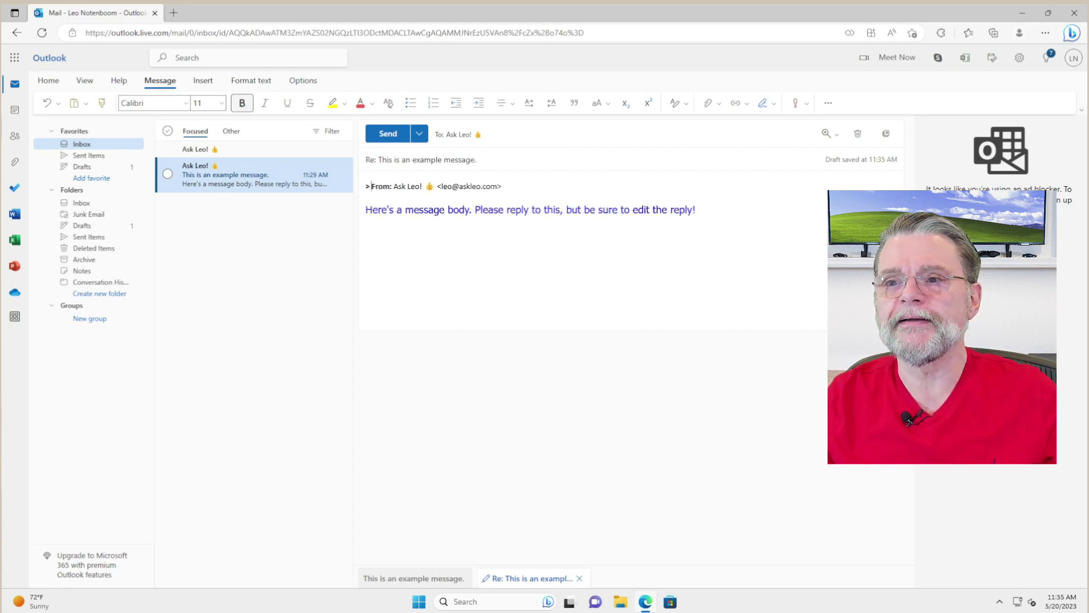
Quote the body sentence with '>' and add a new reply line beneath it
key(Down)
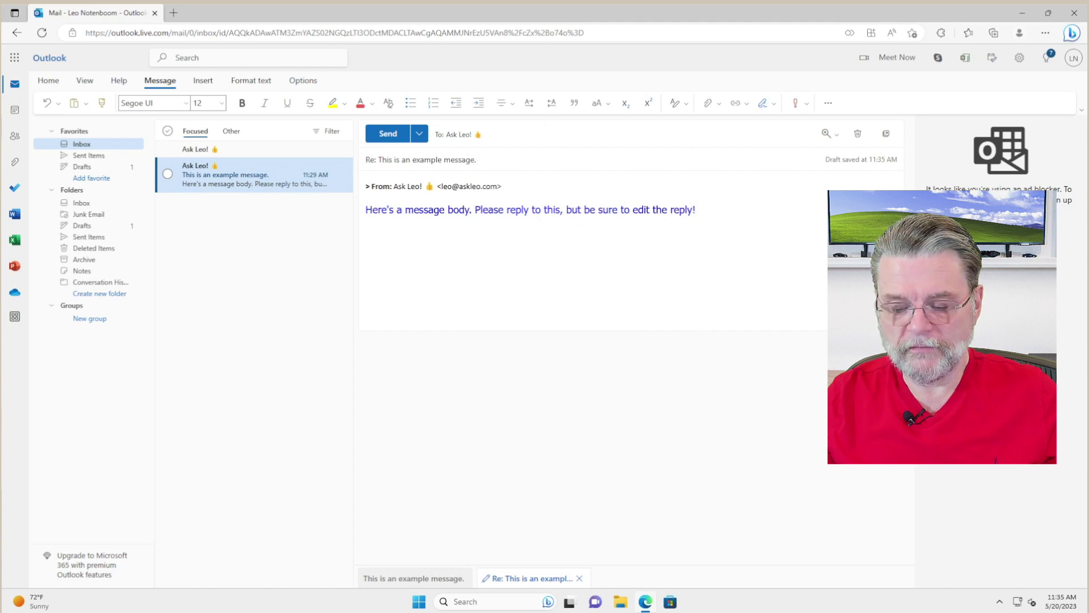
text(>)
key(Down)
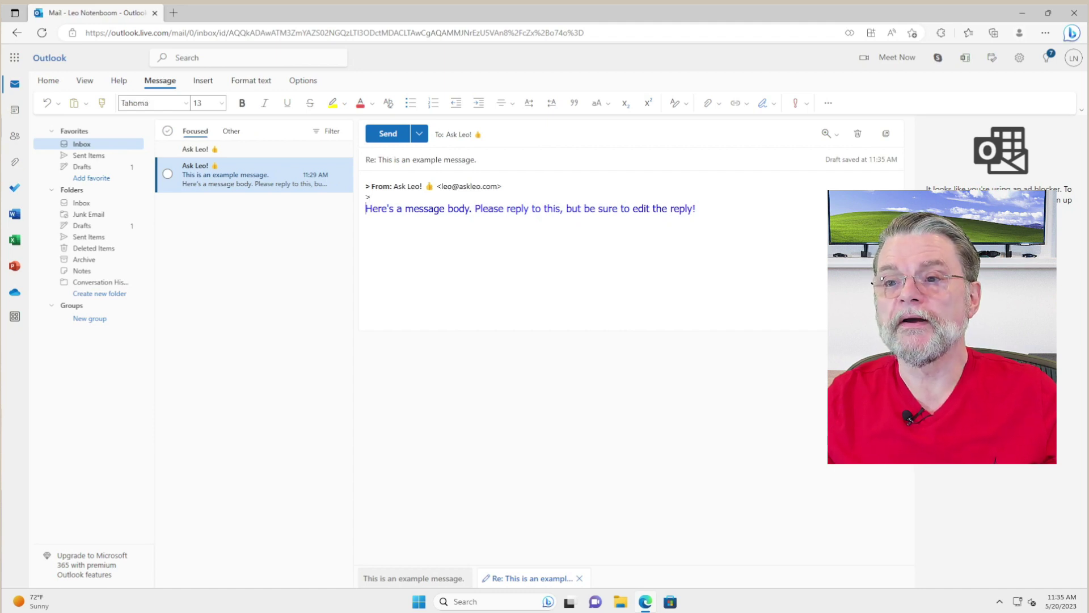
text(>)
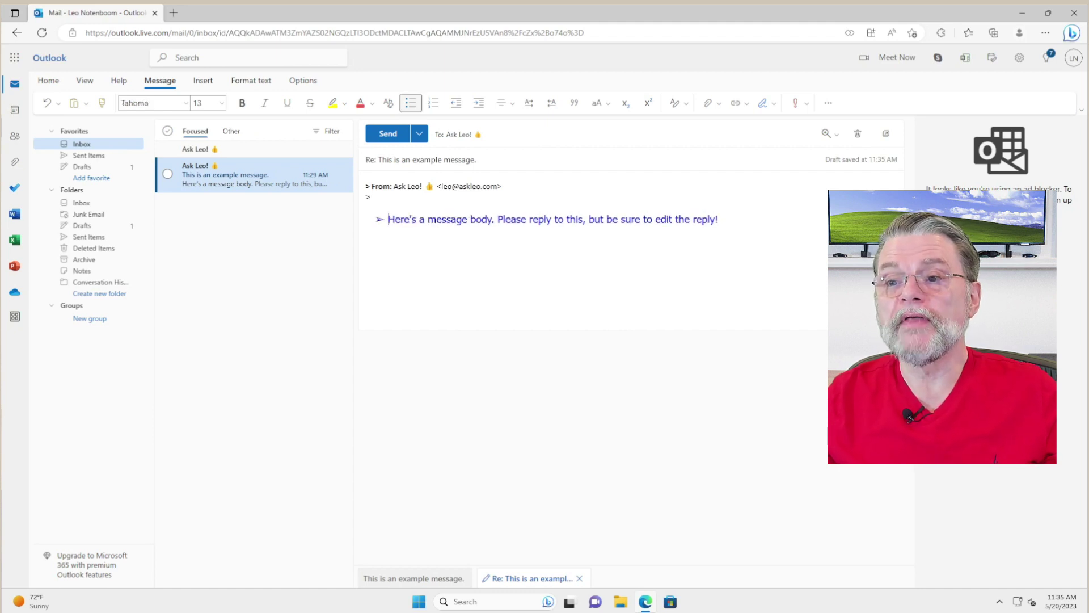
key(ctrl+z)
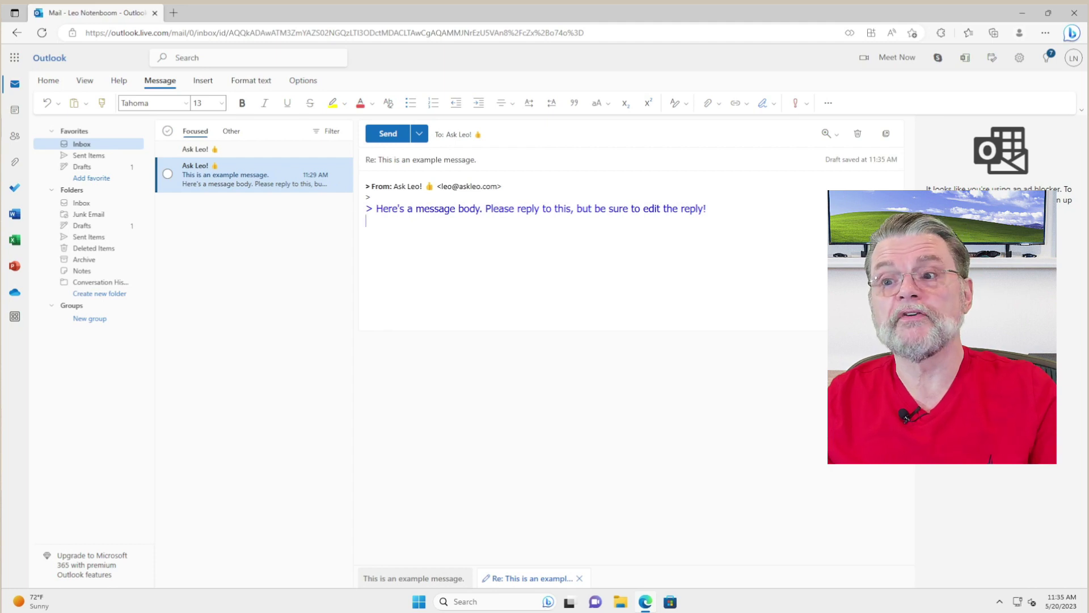
key(Return)
text(My)
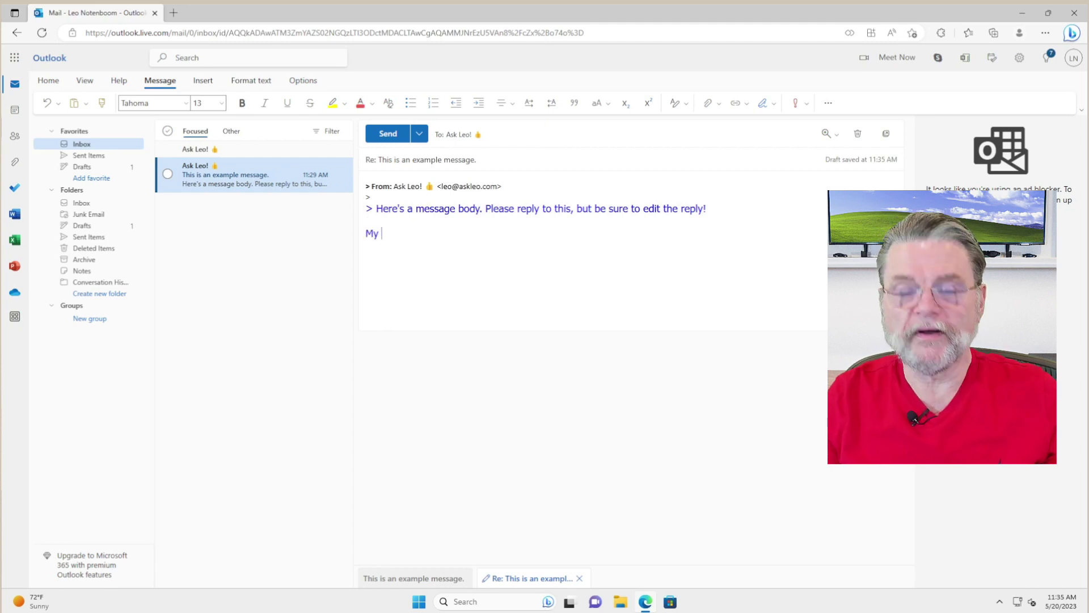
text(reply goe)
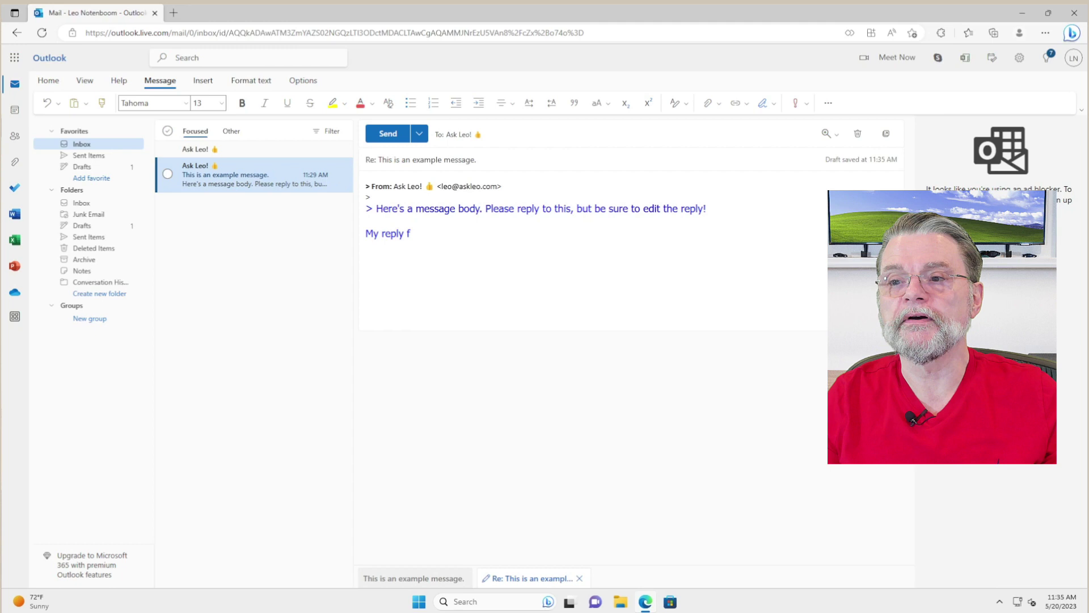
text(s here.  -Le)
text(o)
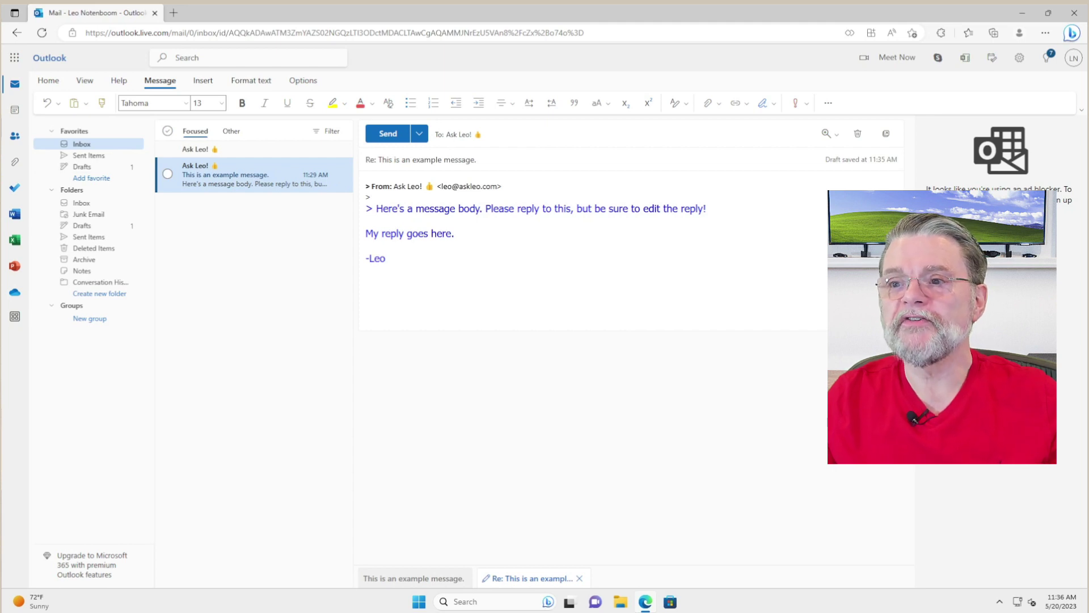
text(, you je)
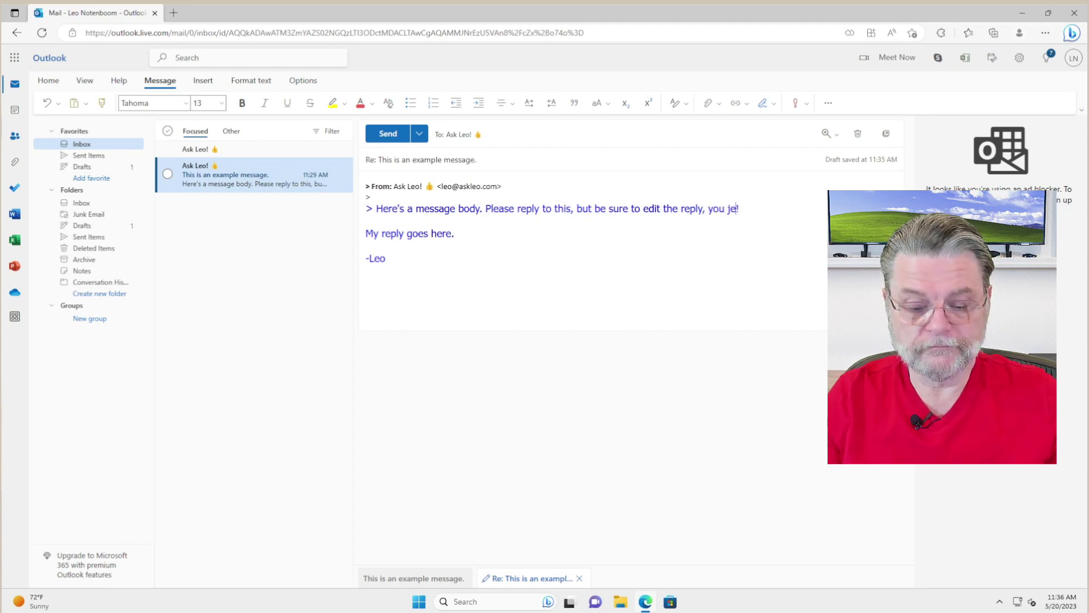
text(rk)
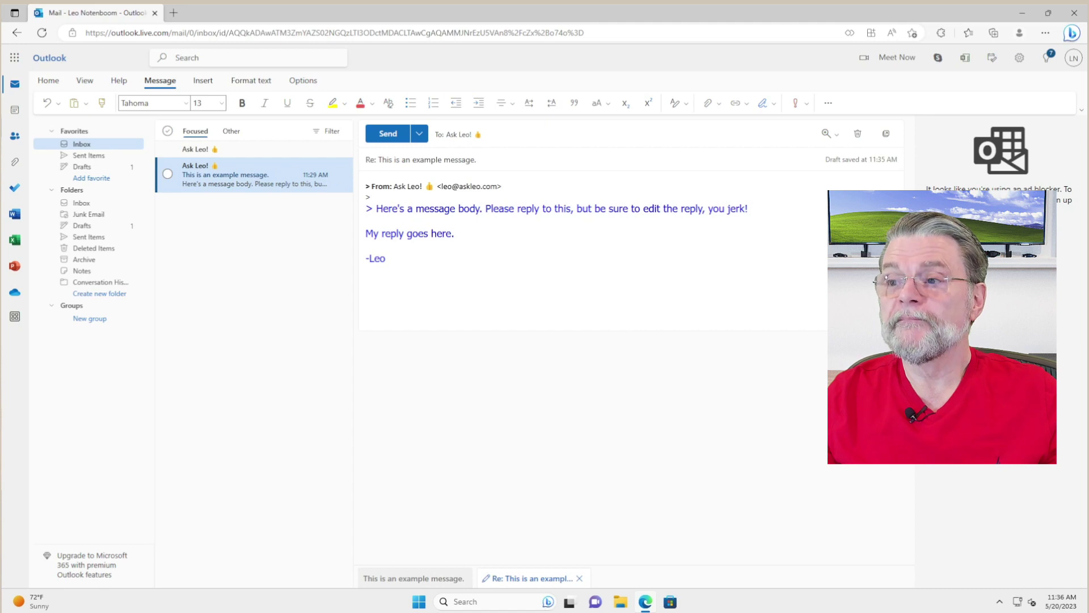